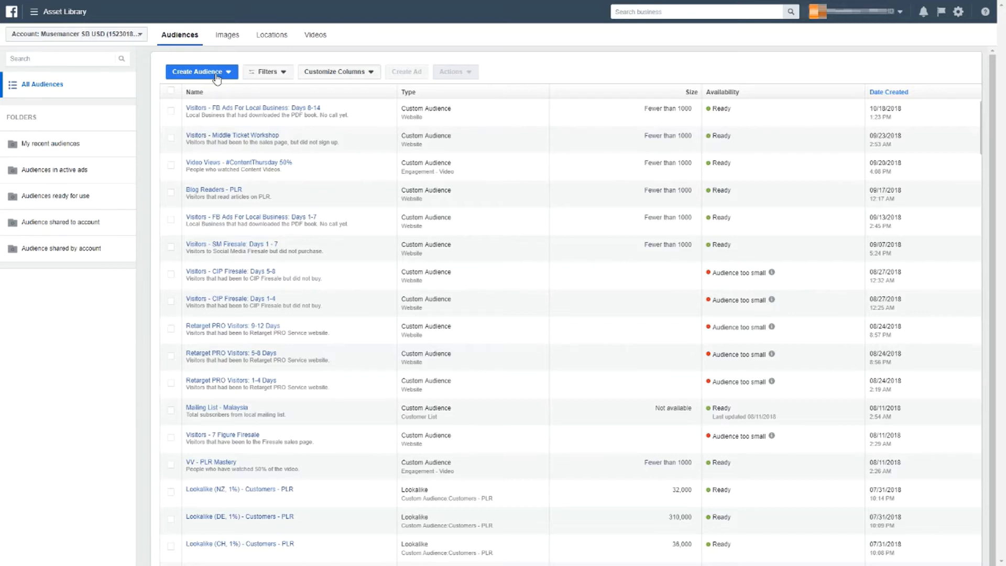
- Start a new custom audience from a customer file, using your own file or pasted data as the source
left_click(216, 74)
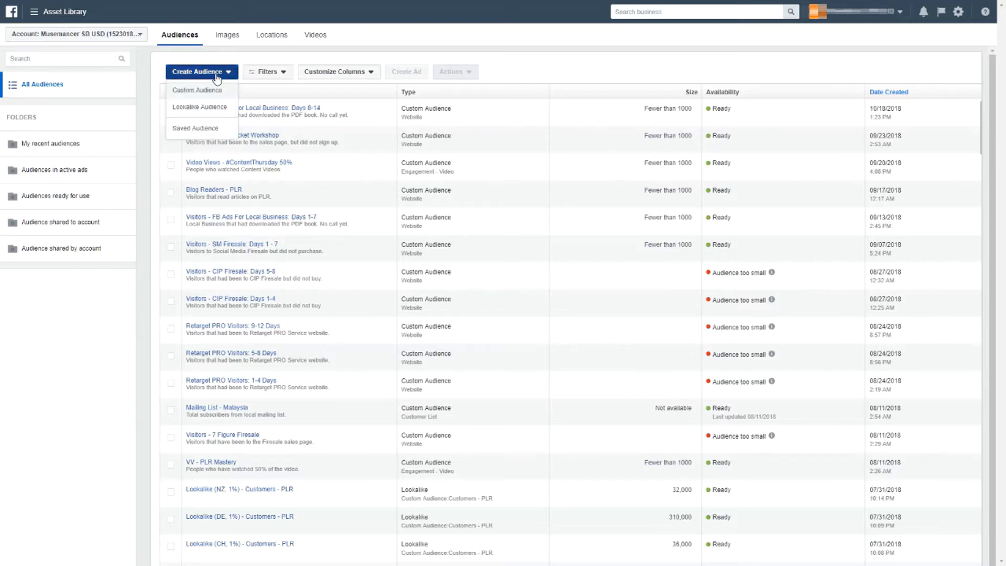
left_click(193, 90)
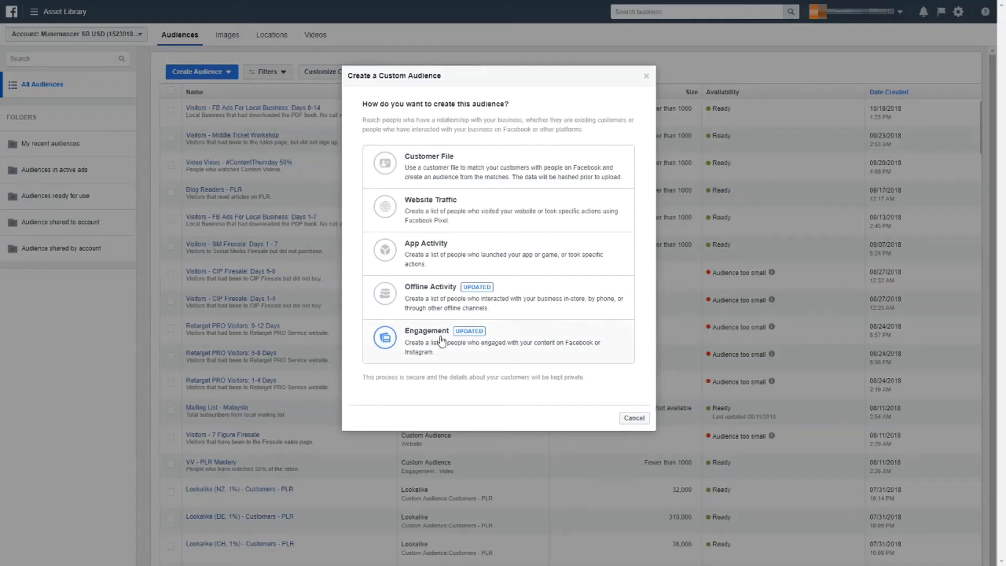
left_click(460, 168)
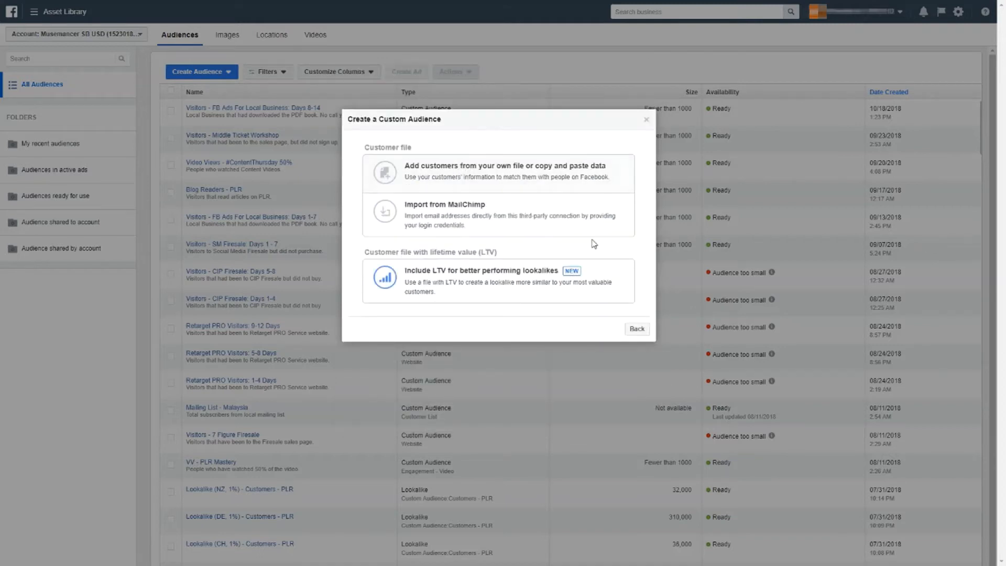
left_click(468, 180)
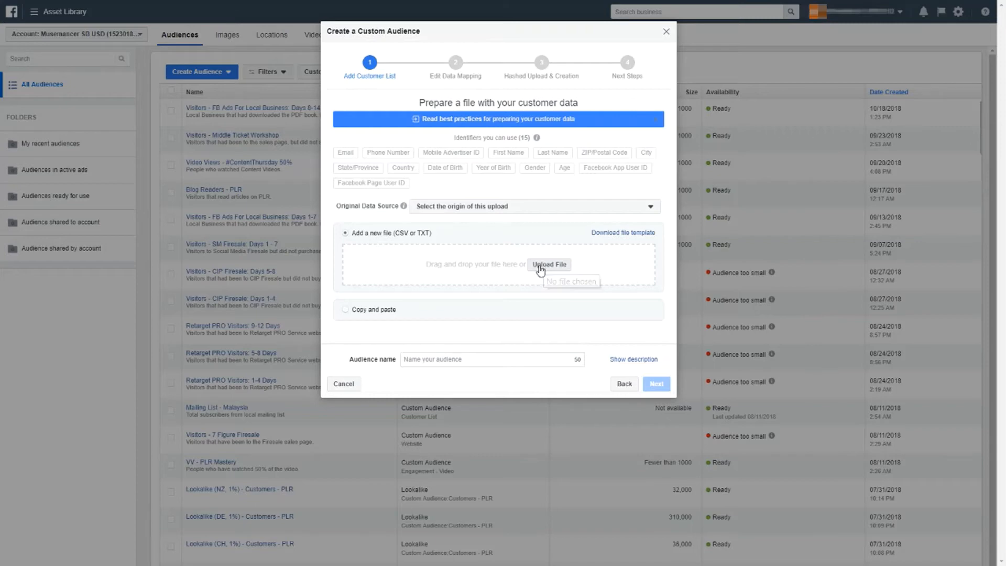
- Upload the customer list file 5bda9d3f-3280-45cb-9ce1-7e460a8000a1.csv from the Desktop
left_click(545, 265)
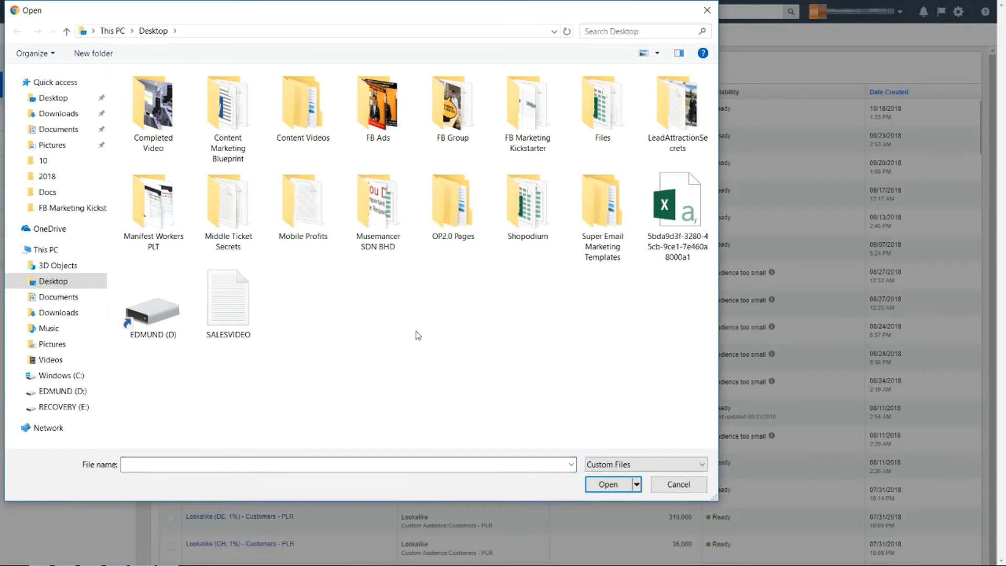
left_click(674, 239)
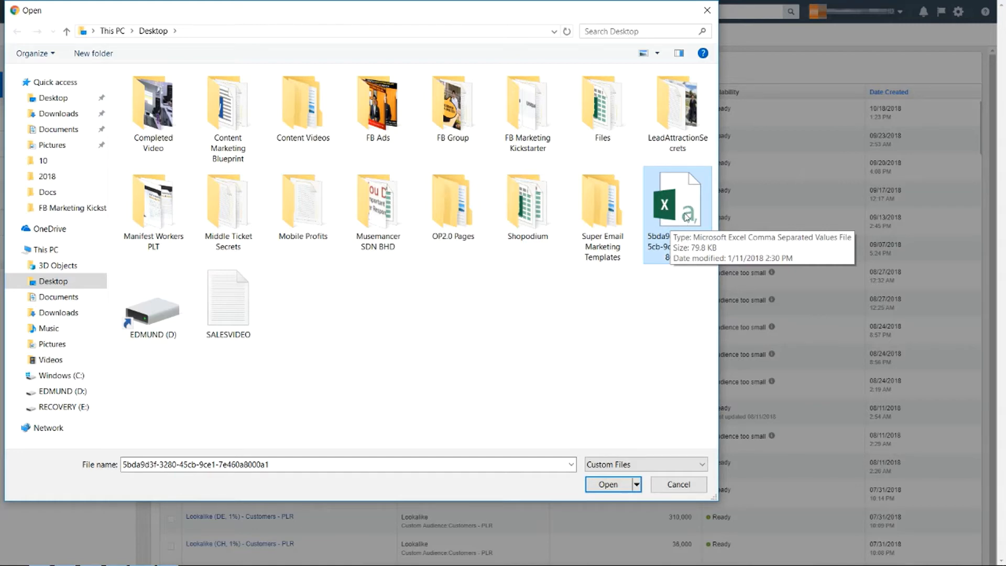
double_click(686, 216)
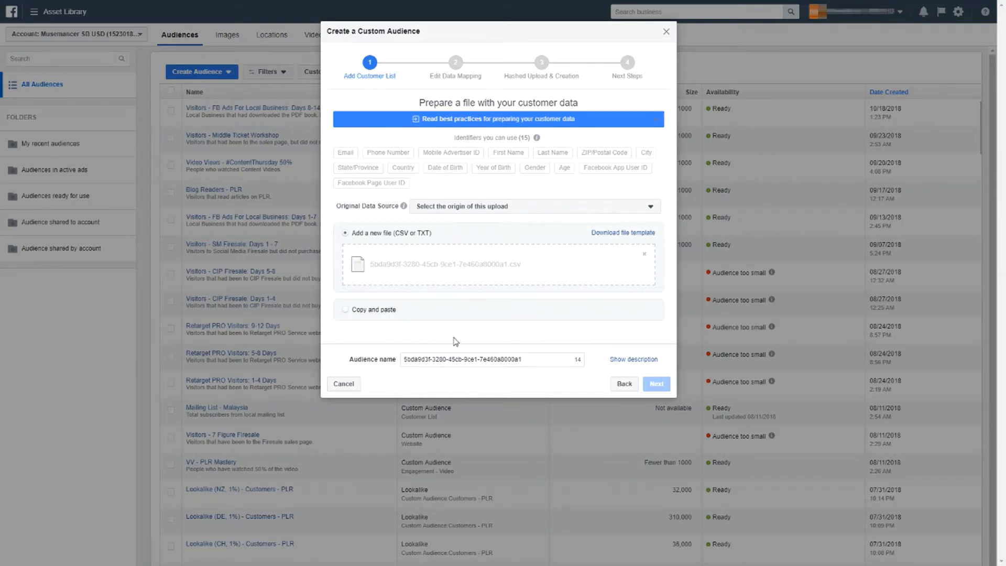
- Name the audience "Subscribers - FB Ads Local" and add the description "People that subscribed to FB Ads Local (Malaysia)."
left_click_drag(529, 360, 405, 381)
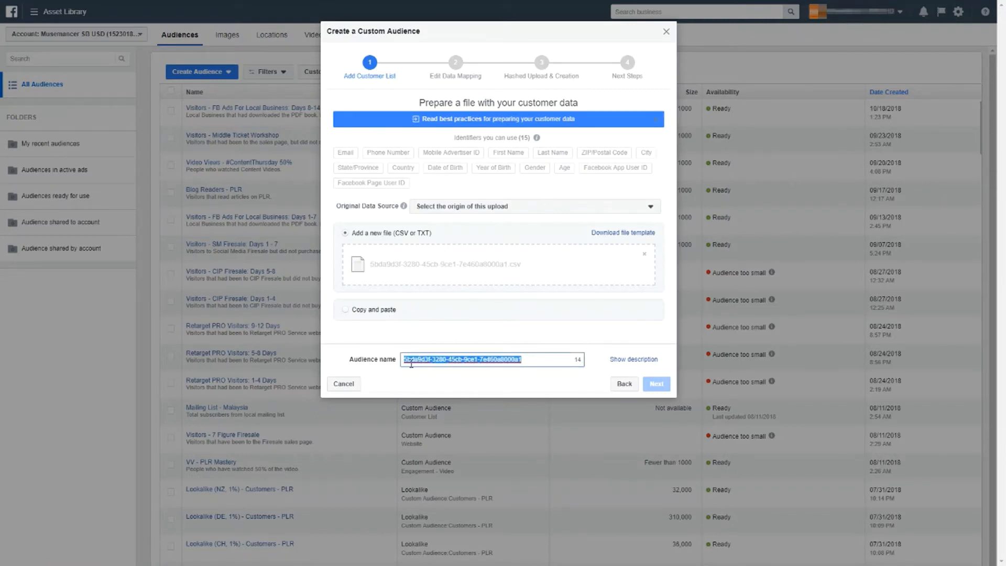
key("BackSpace")
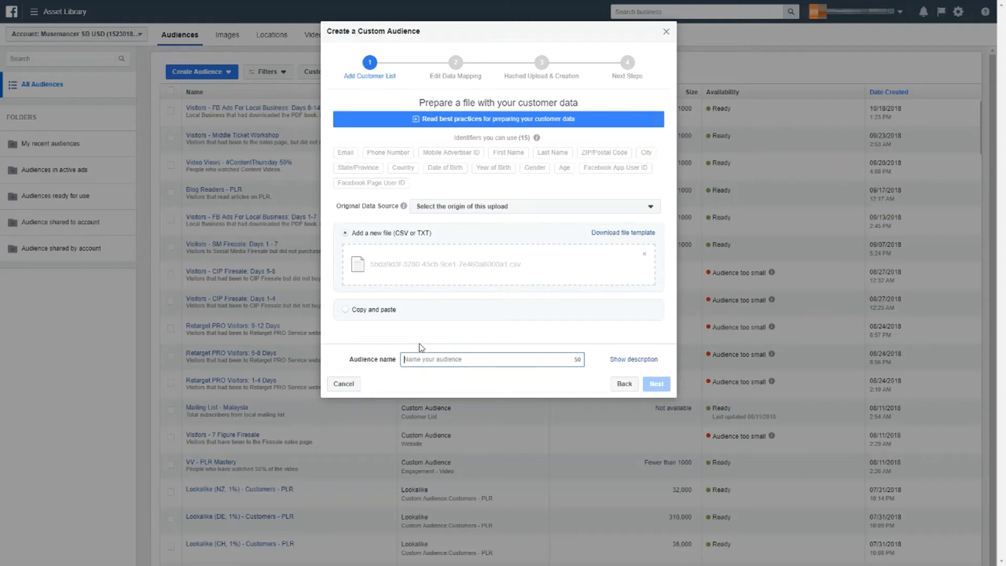
type("Subscribers - FB Ads Local")
left_click(622, 365)
left_click(521, 383)
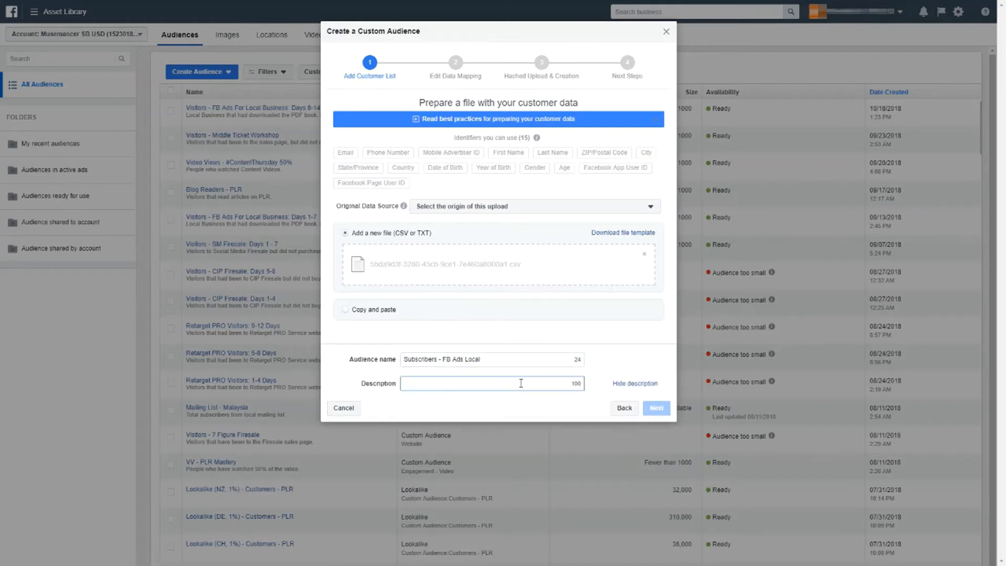
type("People that subscribed to FB Ads Local (Malaysia).")
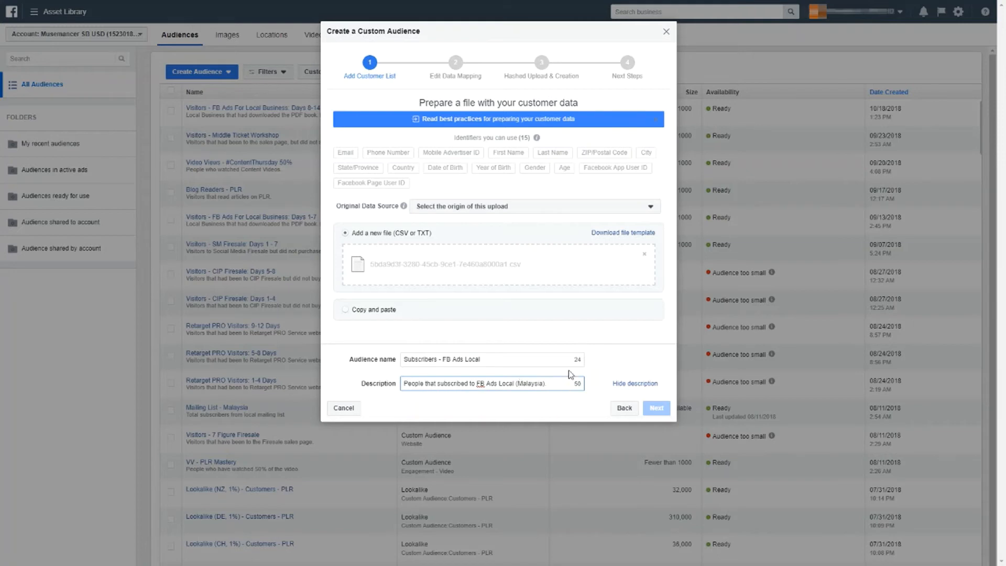
left_click(610, 356)
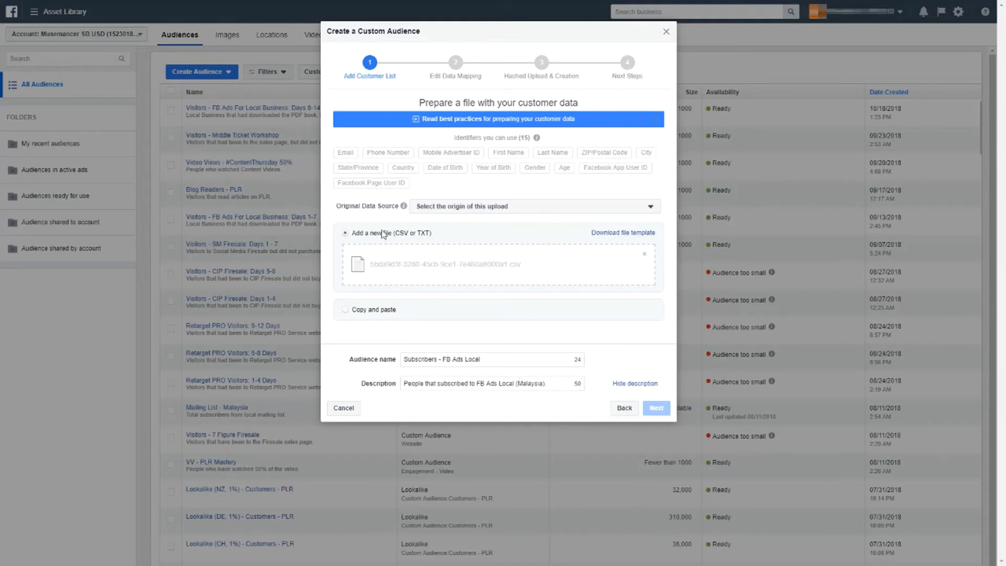
- Set the original data source to Directly from customers and proceed to the data mapping stage
left_click(444, 209)
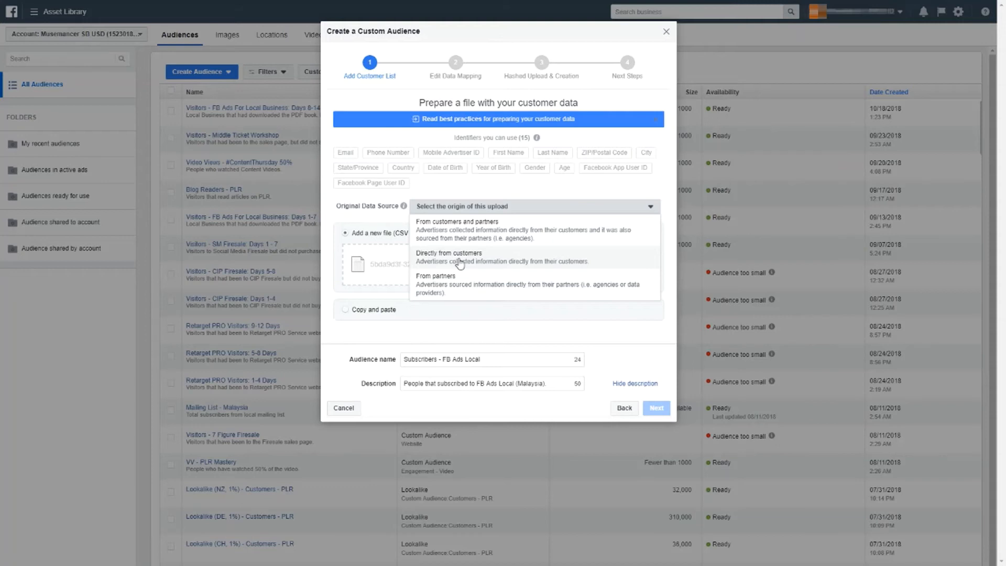
left_click(455, 257)
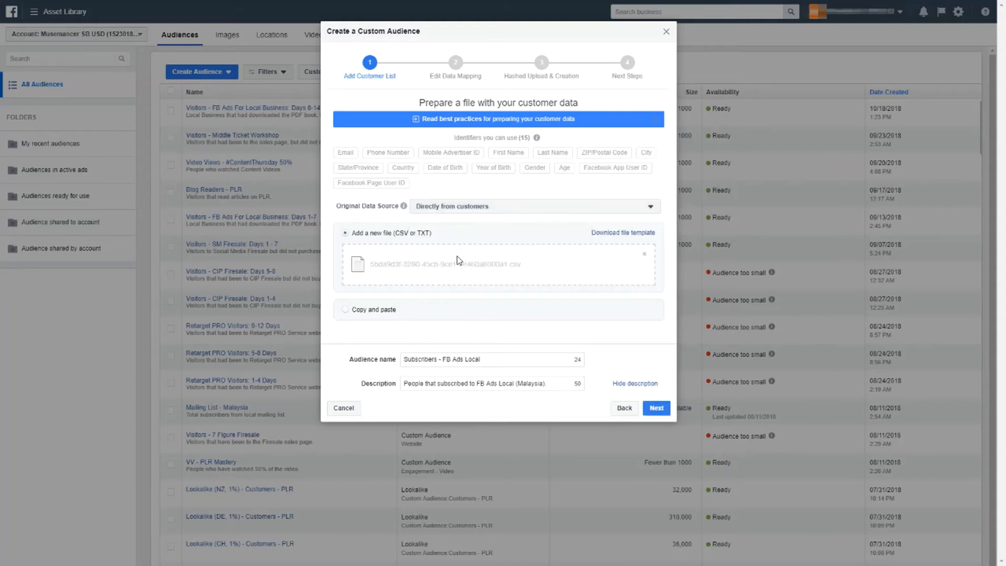
left_click(655, 414)
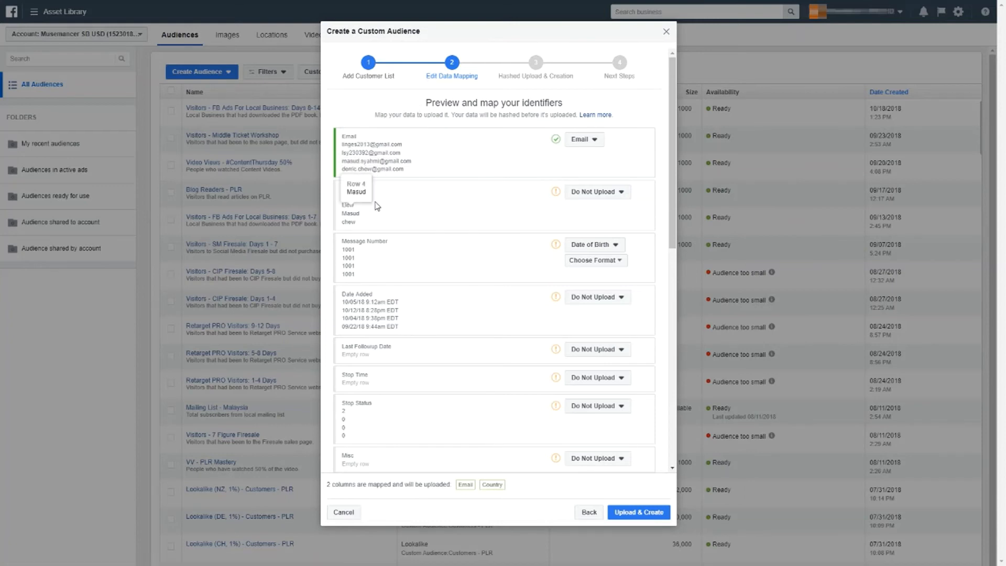
- Map the Name column to First Name and set the Message Number and Date Added columns to Do Not Upload
left_click(583, 192)
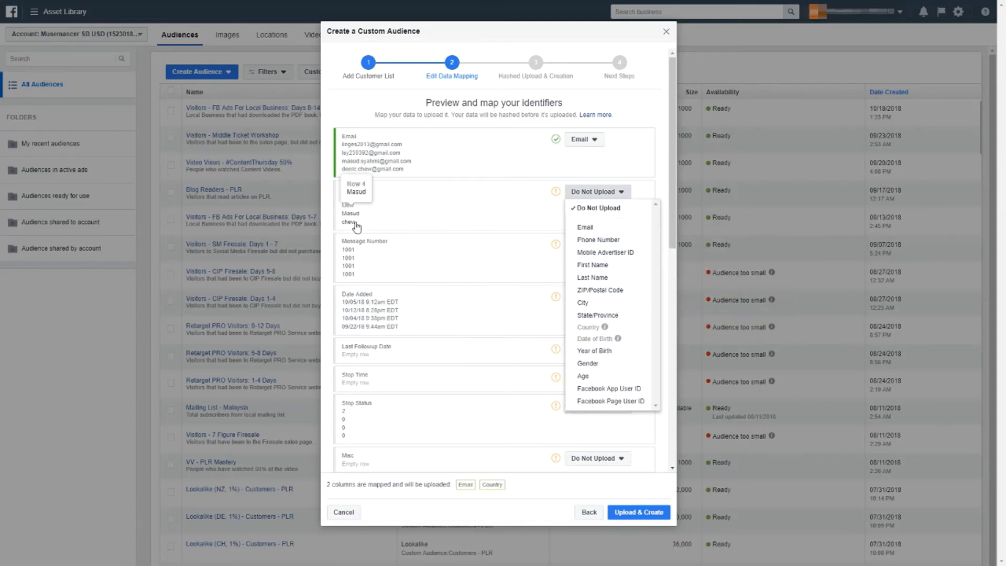
left_click(592, 265)
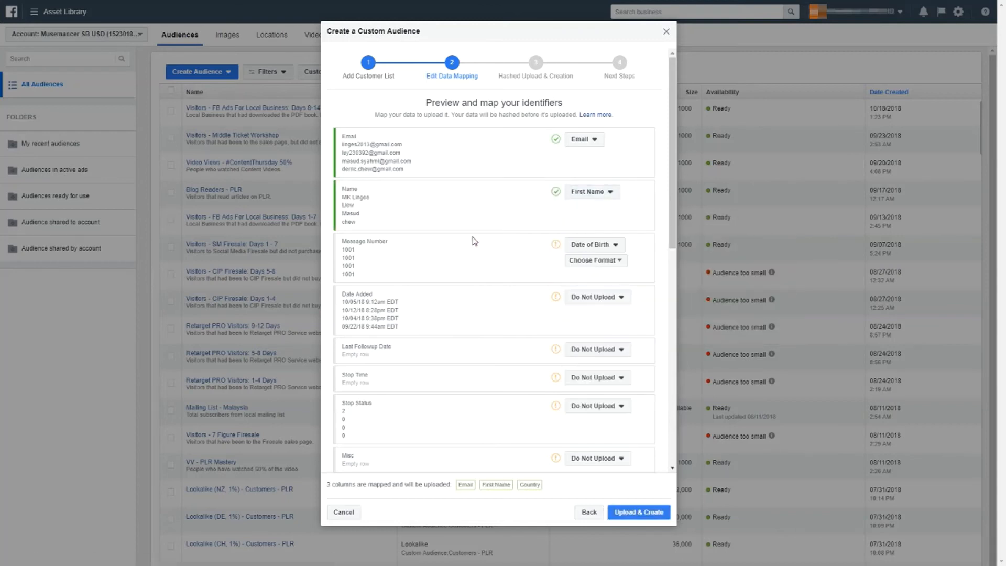
left_click(587, 245)
left_click(598, 262)
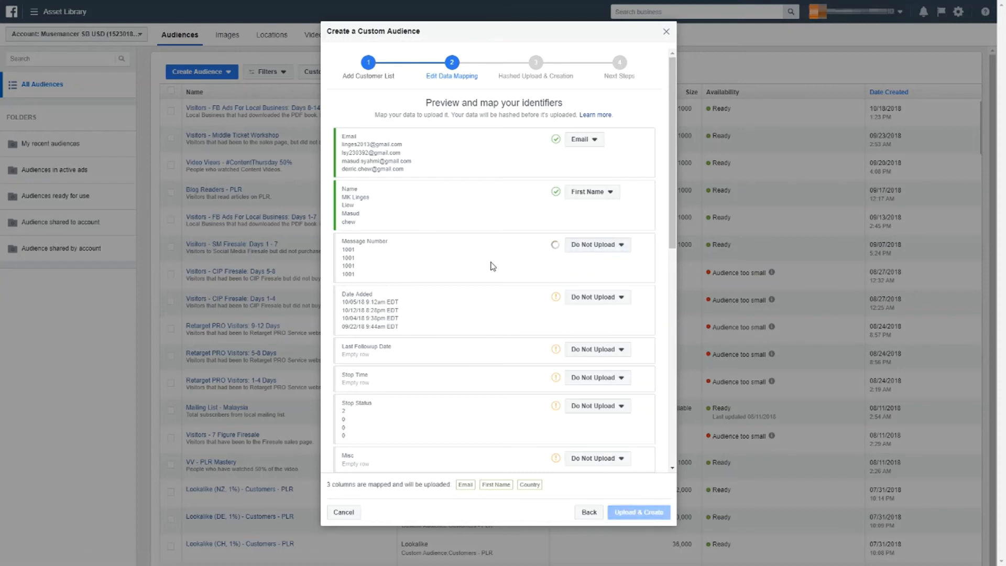
left_click(593, 299)
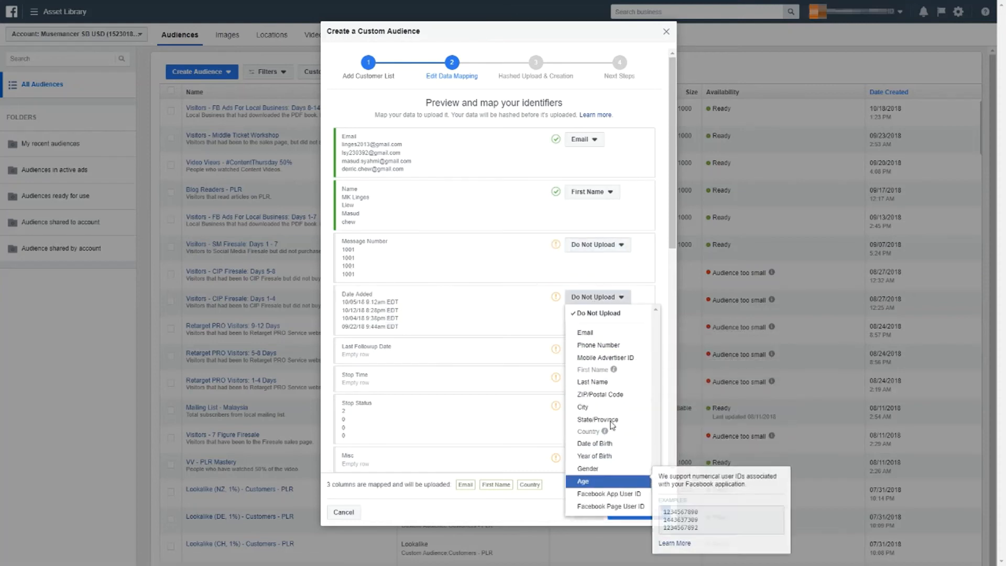
left_click(584, 314)
- Check the identifier options offered for the IP Address and Web Form URL columns
scroll(514, 330, "down", 1)
scroll(514, 330, "down", 3)
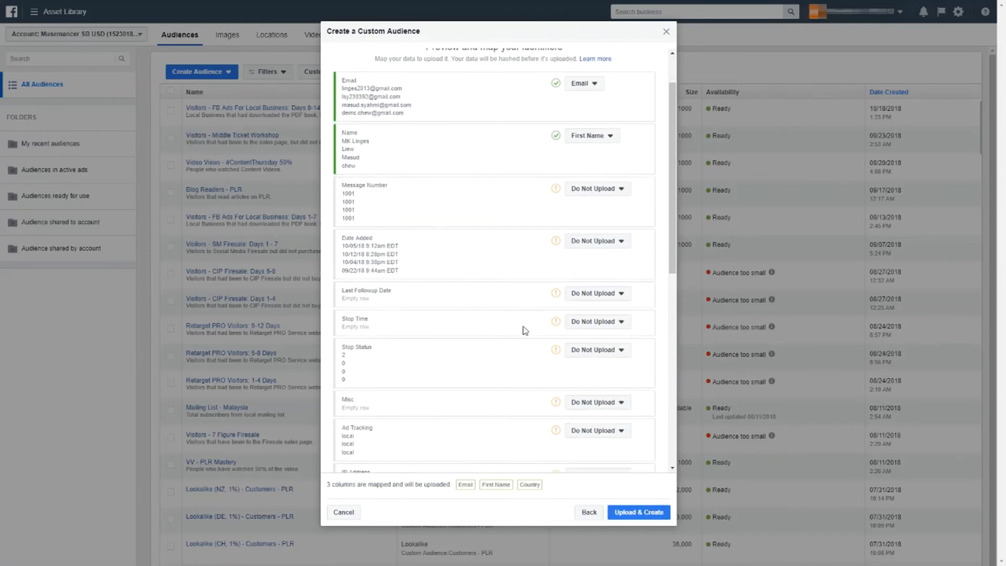
scroll(519, 316, "down", 1)
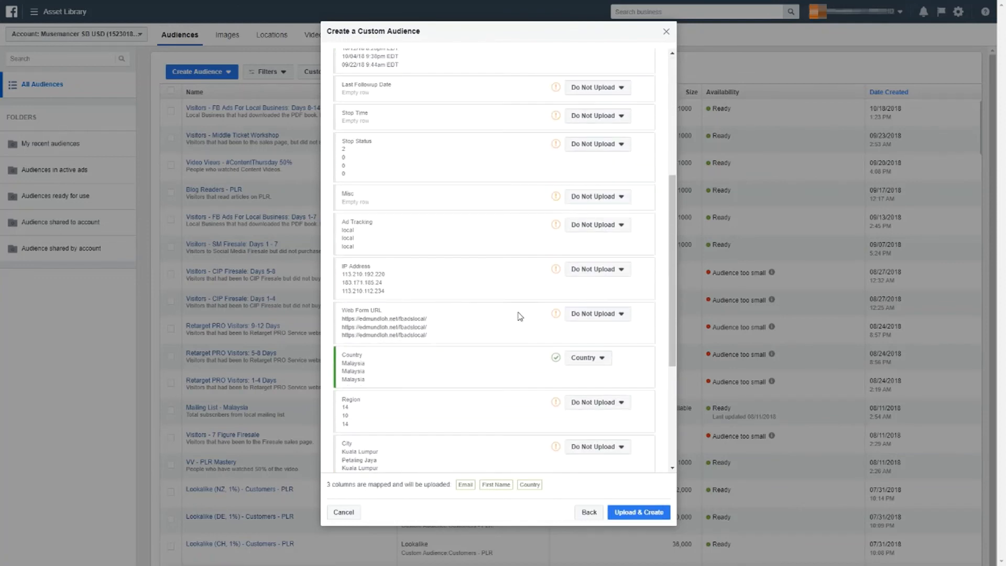
left_click(579, 270)
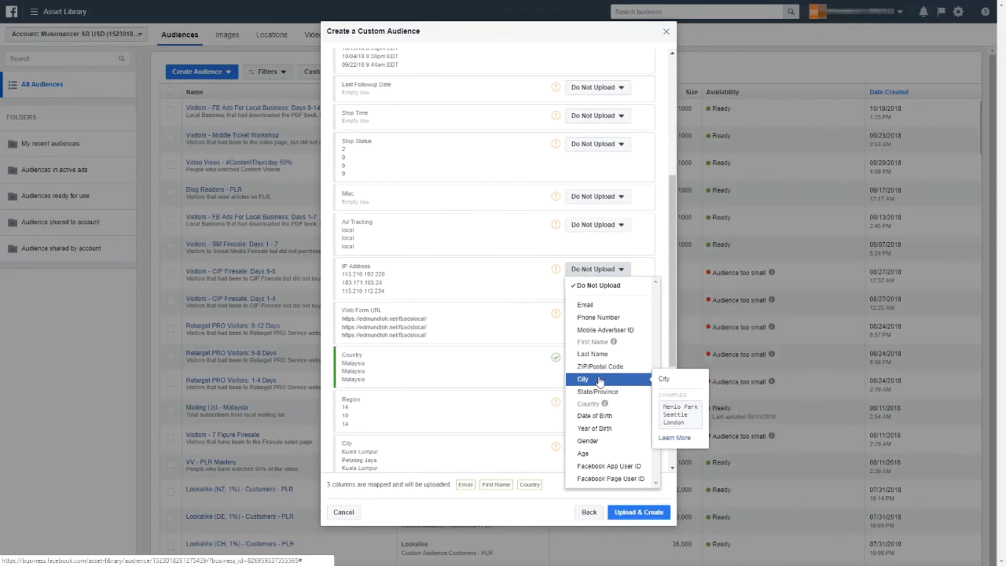
left_click(472, 274)
left_click(589, 313)
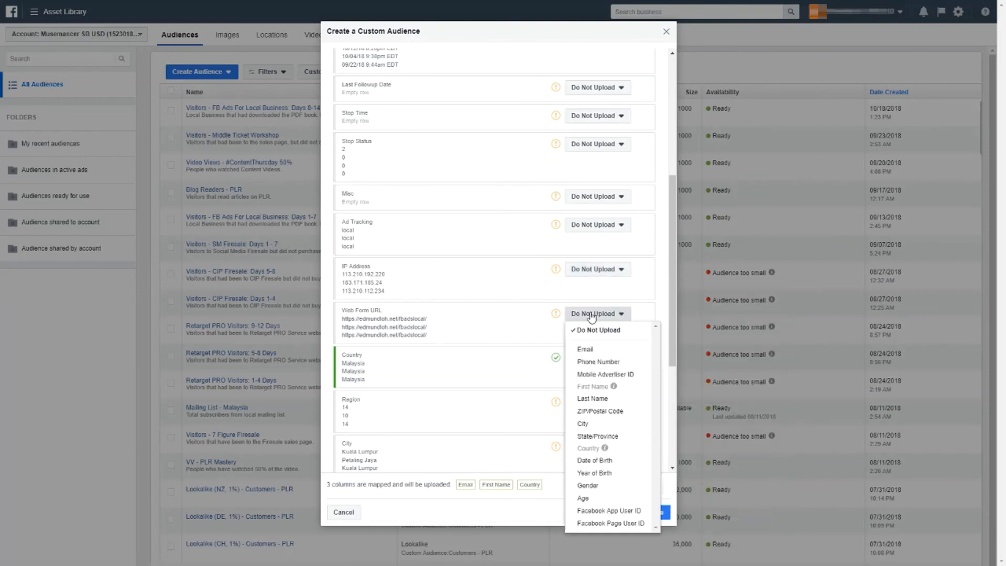
left_click(506, 359)
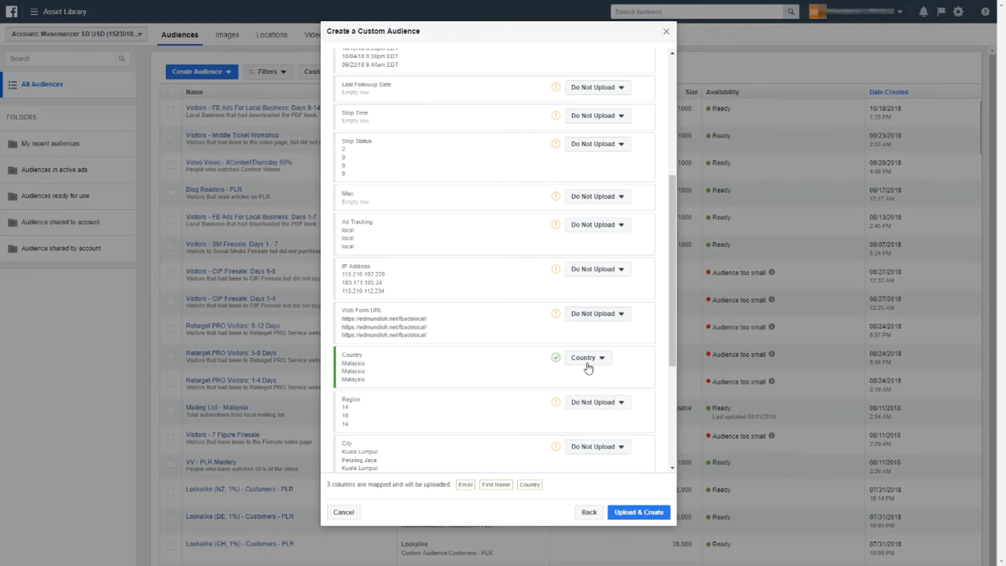
- Map the City column to the City identifier and the Postal Code column to ZIP/Postal Code
scroll(589, 371, "down", 2)
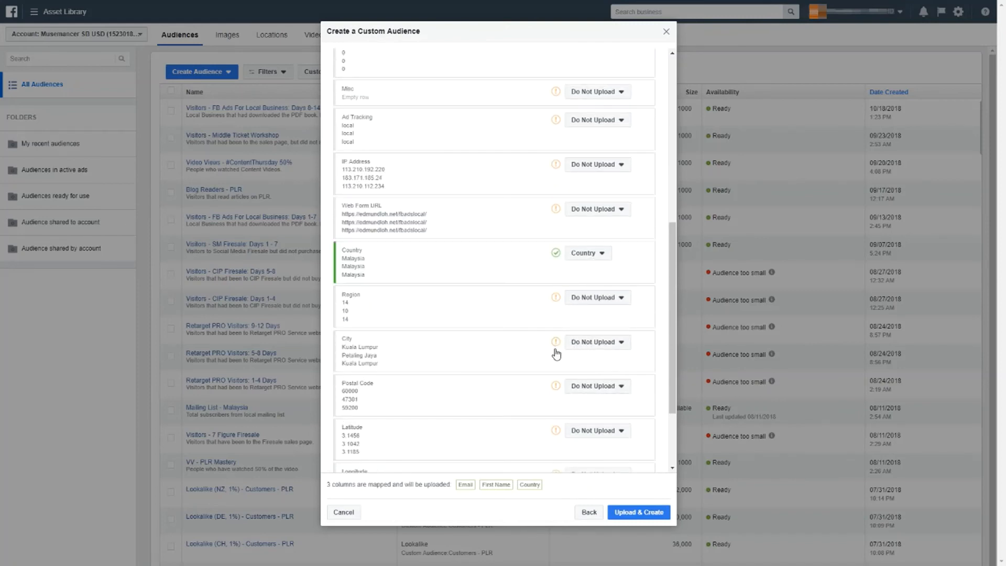
left_click(577, 346)
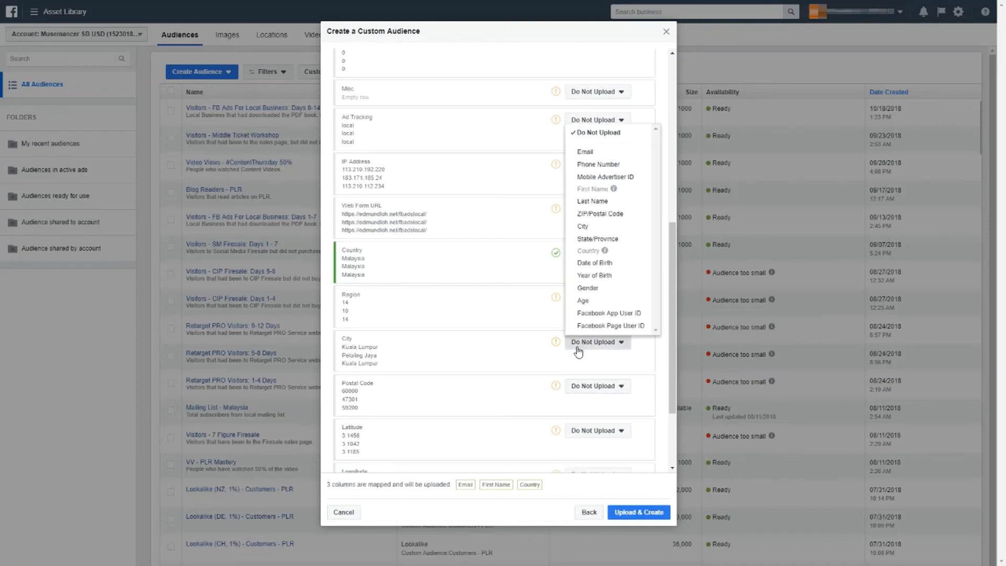
left_click(608, 227)
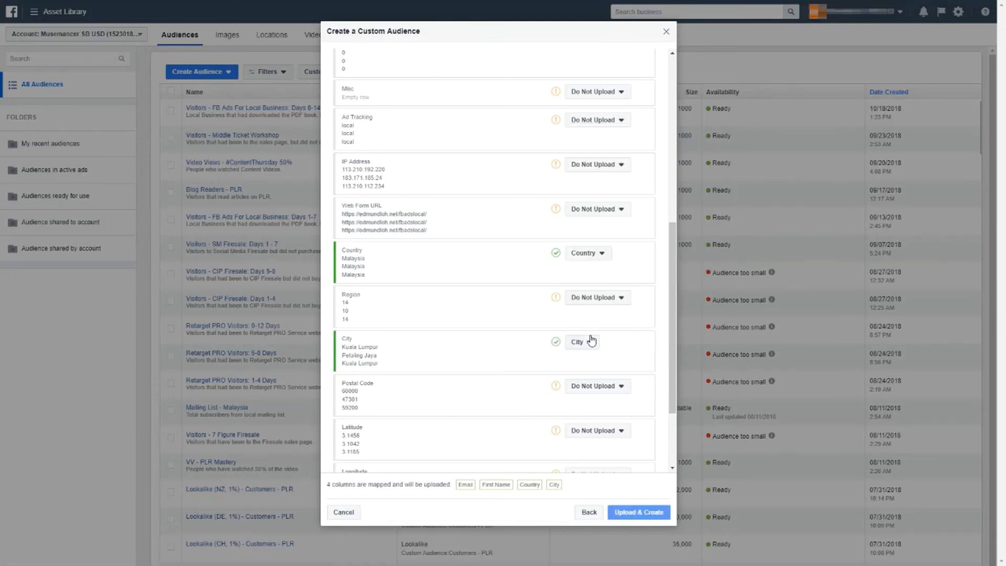
scroll(528, 332, "down", 2)
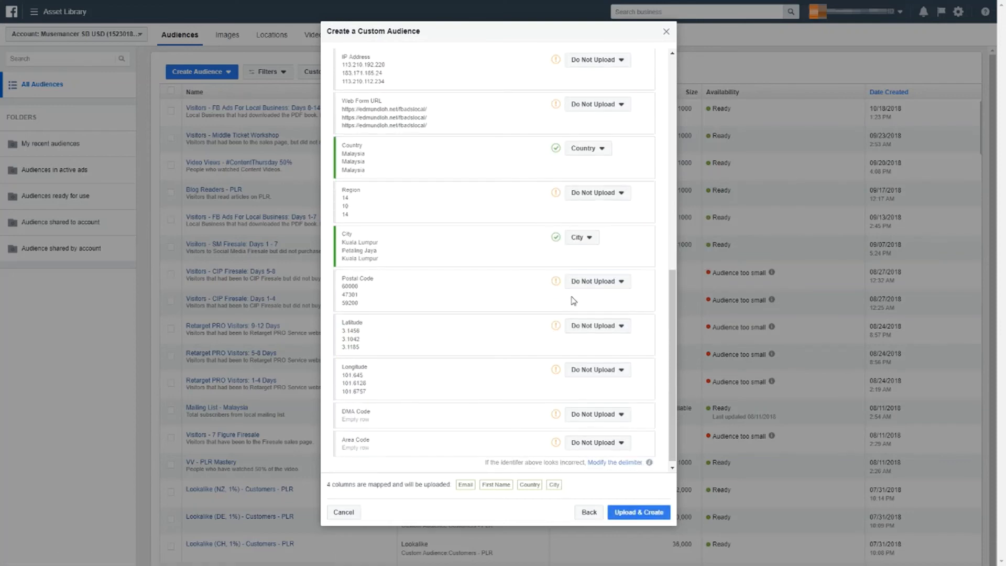
left_click(584, 285)
left_click(600, 378)
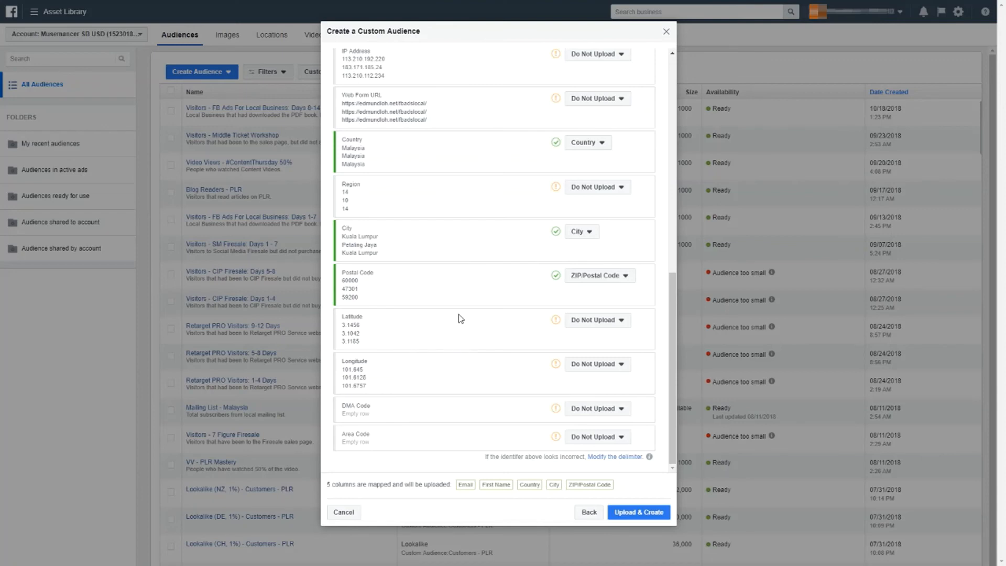
- Review the column mappings, upload the data to create the audience, and finish without creating a lookalike audience or ad
scroll(596, 297, "up", 6)
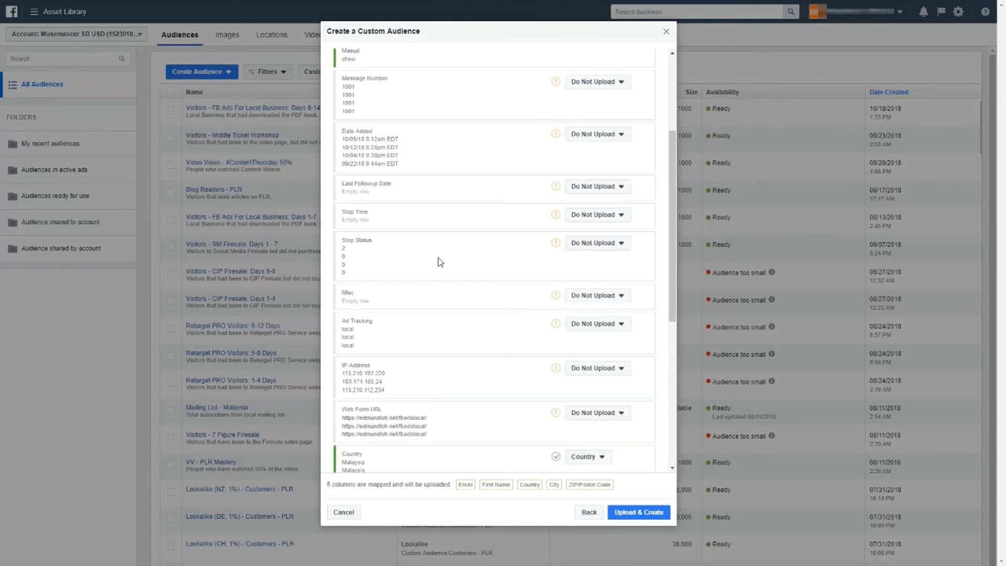
scroll(600, 285, "down", 6)
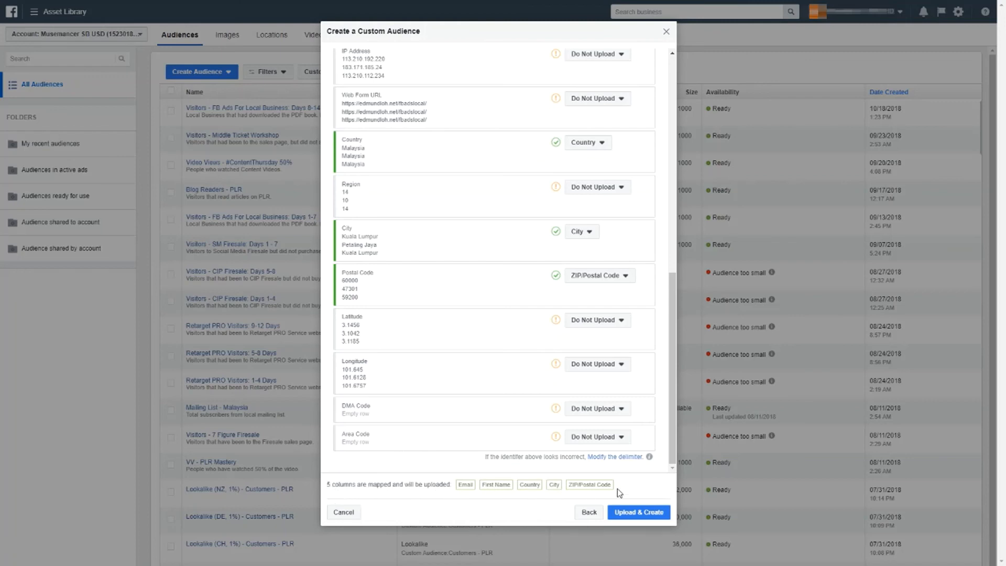
left_click(633, 515)
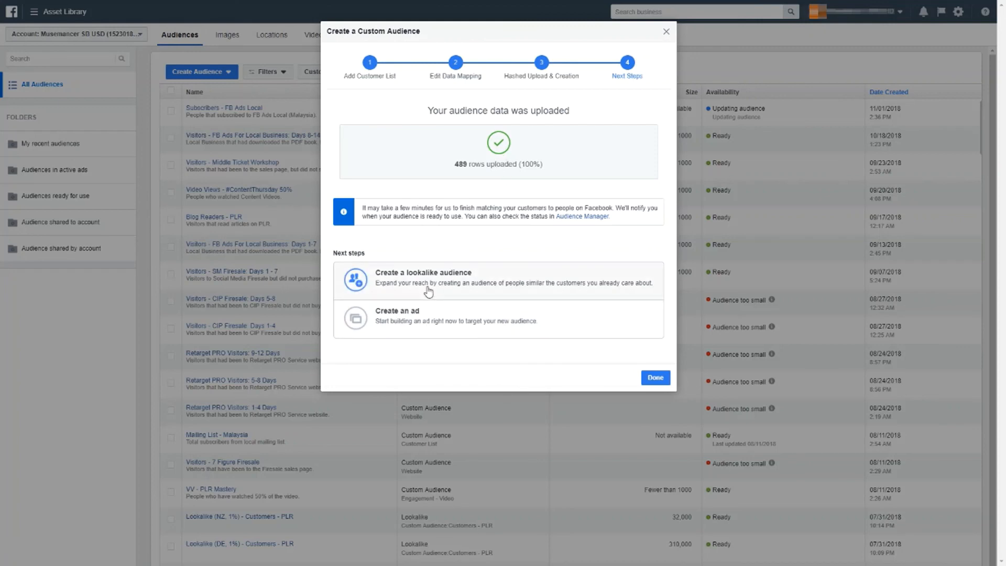
left_click(652, 377)
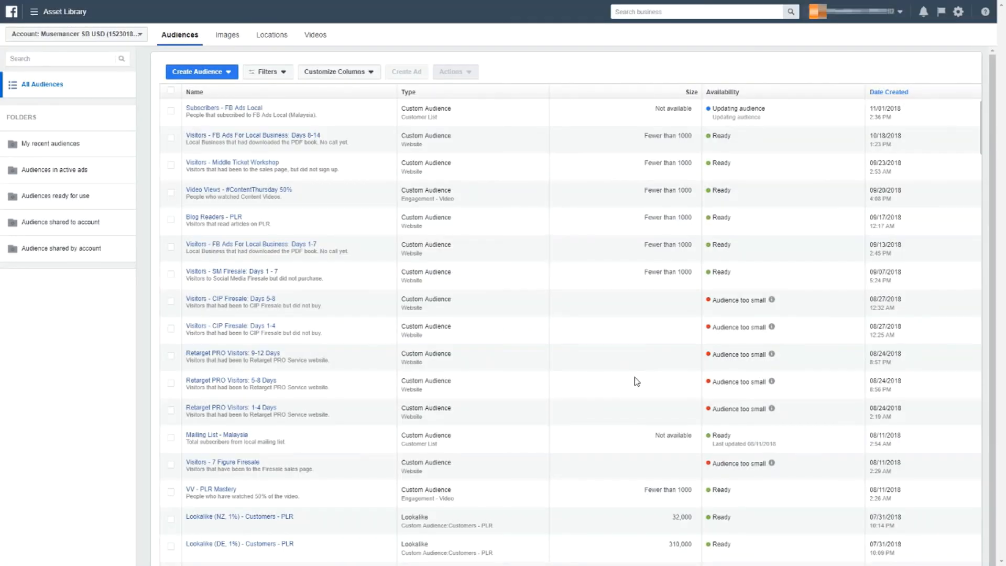